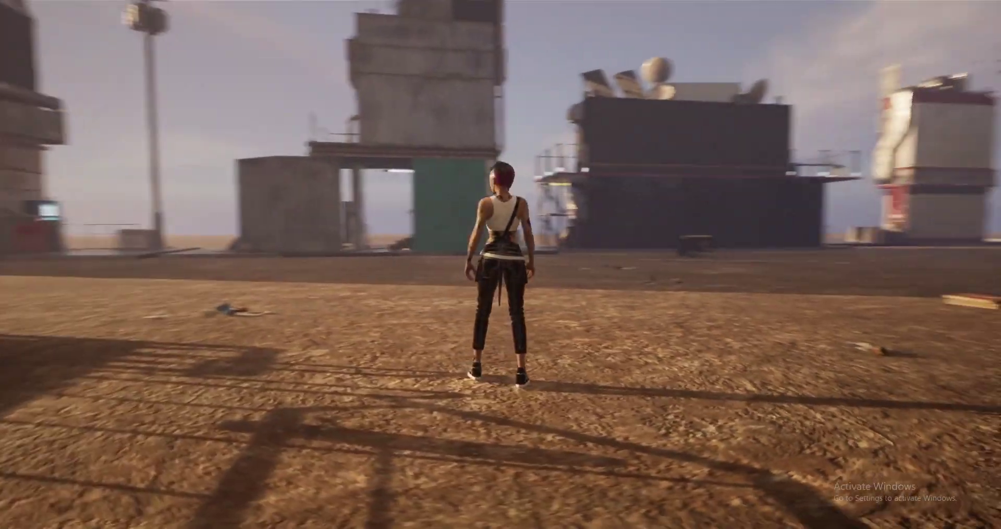
key("w")
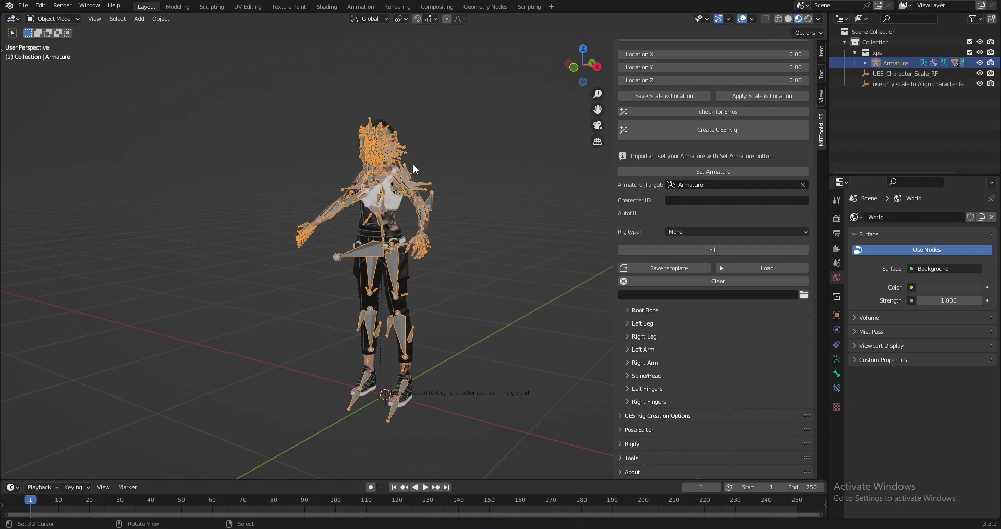
Examine the character's armature and the target bones assigned to its left leg, including thigh, calf, foot and ball.
middle_click_drag(411, 164, 277, 151)
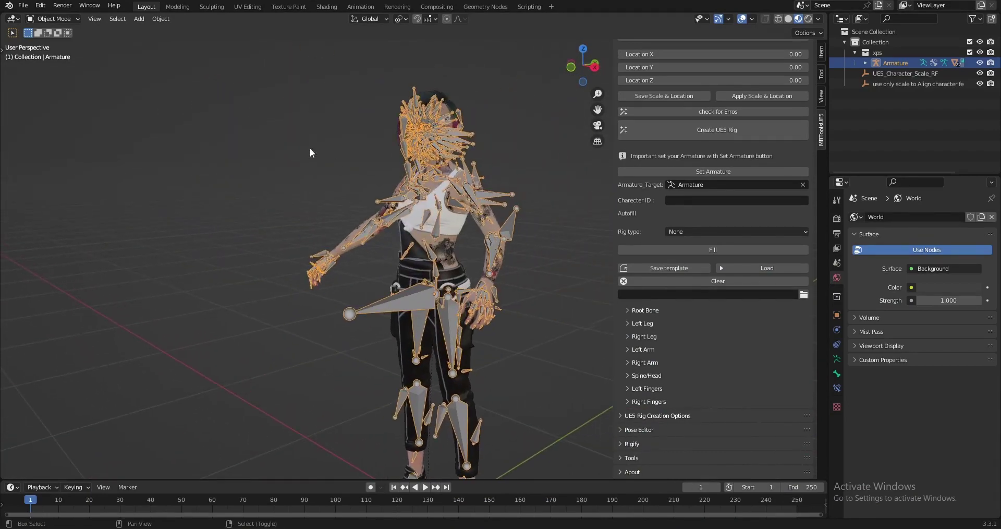
middle_click_drag(351, 133, 409, 229)
scroll(366, 275, "up", 4)
scroll(412, 228, "down", 4)
left_click(647, 326)
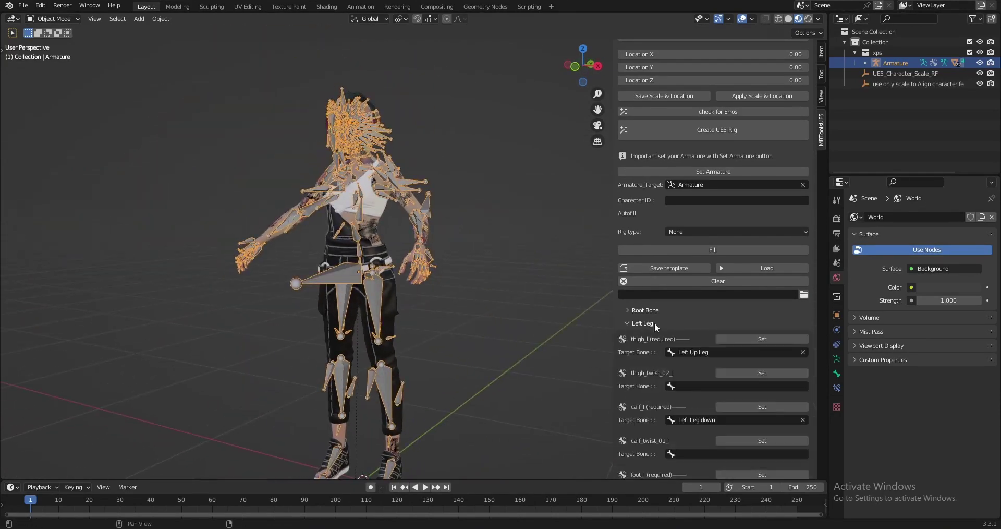
scroll(649, 316, "down", 3)
middle_click_drag(539, 276, 659, 269)
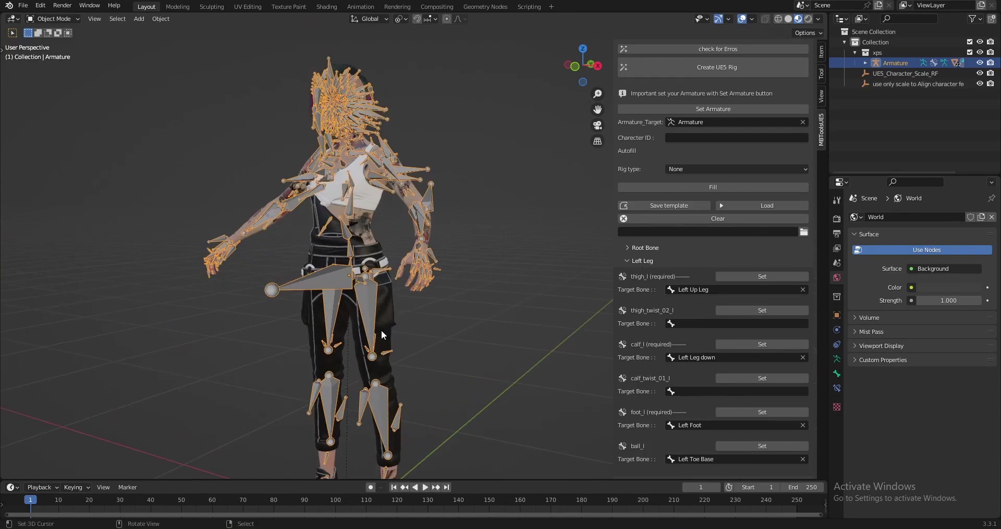
middle_click_drag(401, 329, 409, 312, "shift")
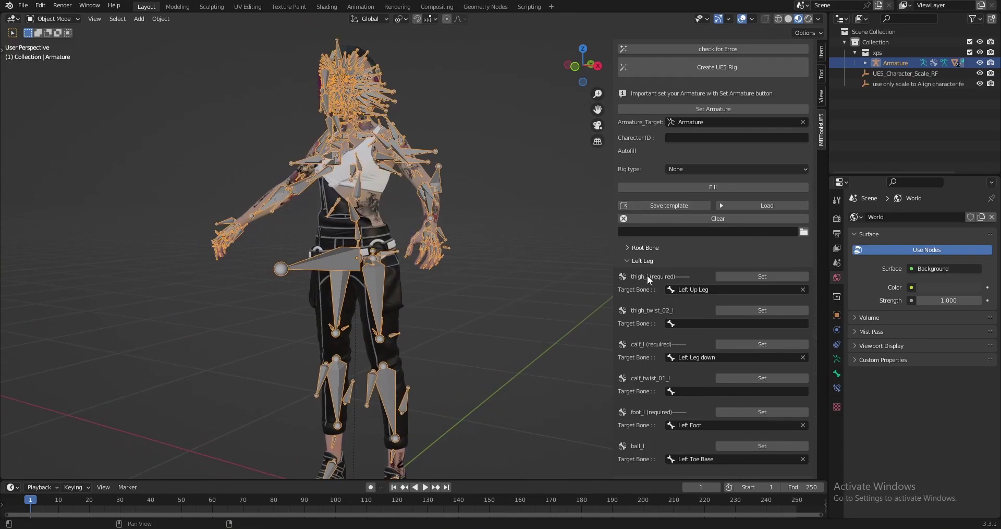
left_click(645, 261)
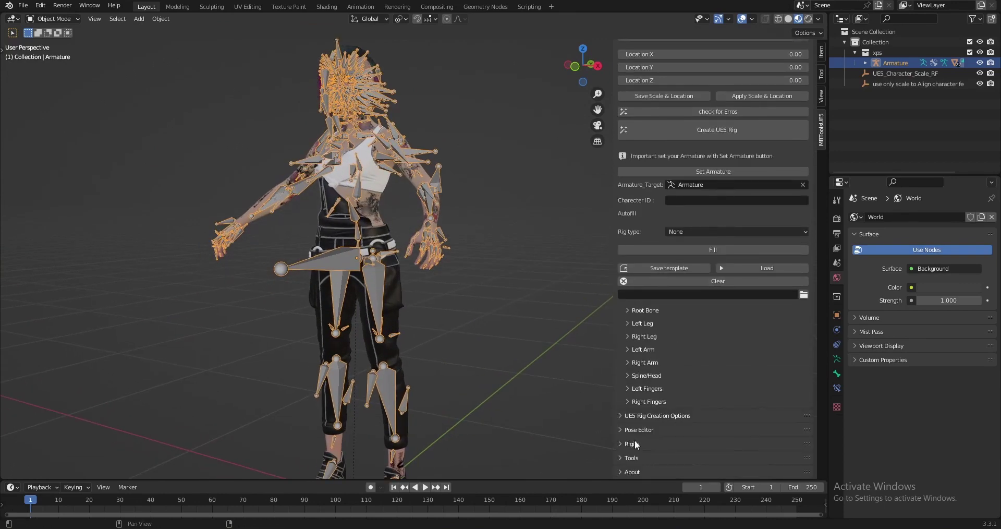
Review the target bone slots for the right fingers, from the metacarpals to the thumb and index bones.
left_click(659, 398)
scroll(672, 336, "down", 5)
scroll(699, 359, "down", 5)
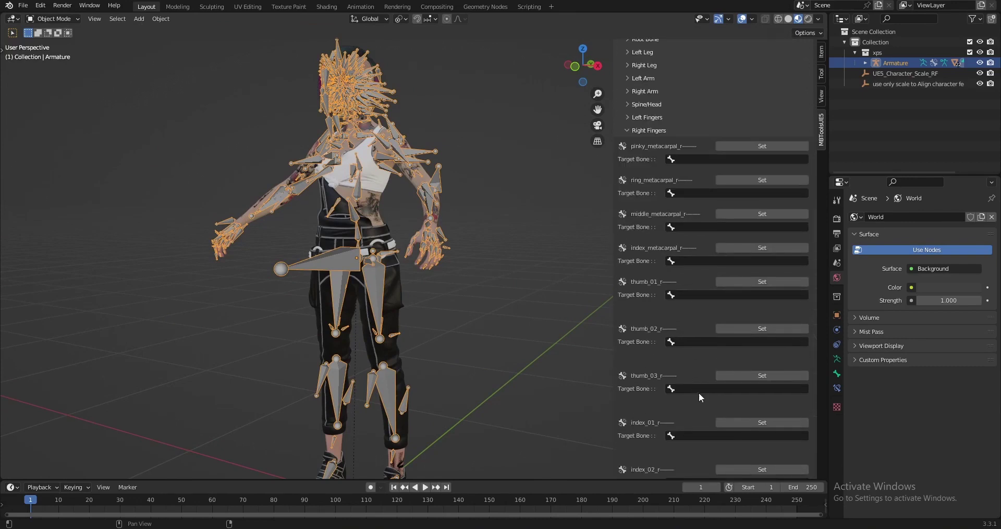
scroll(661, 219, "up", 1)
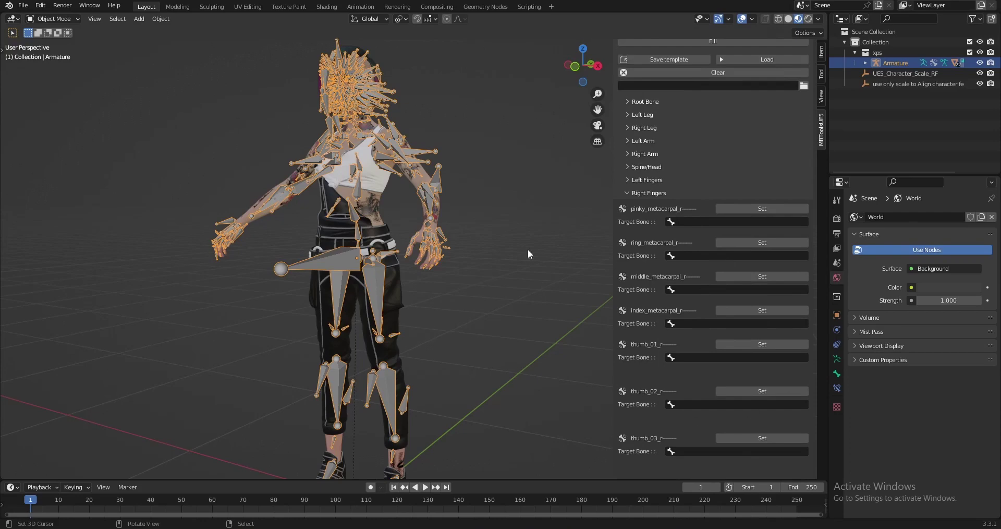
left_click(650, 193)
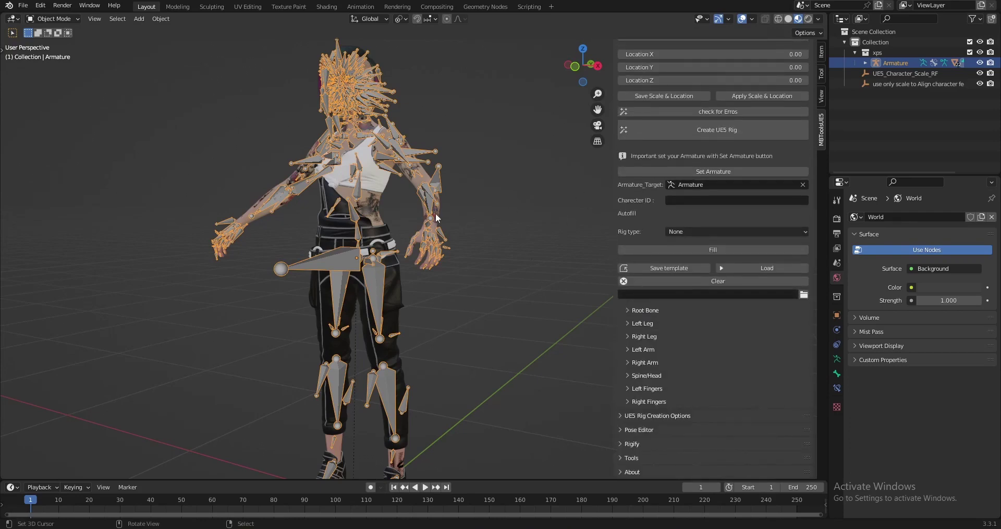
Create the UE5 rig from the character's Armature target.
scroll(444, 255, "up", 4)
scroll(443, 96, "down", 5)
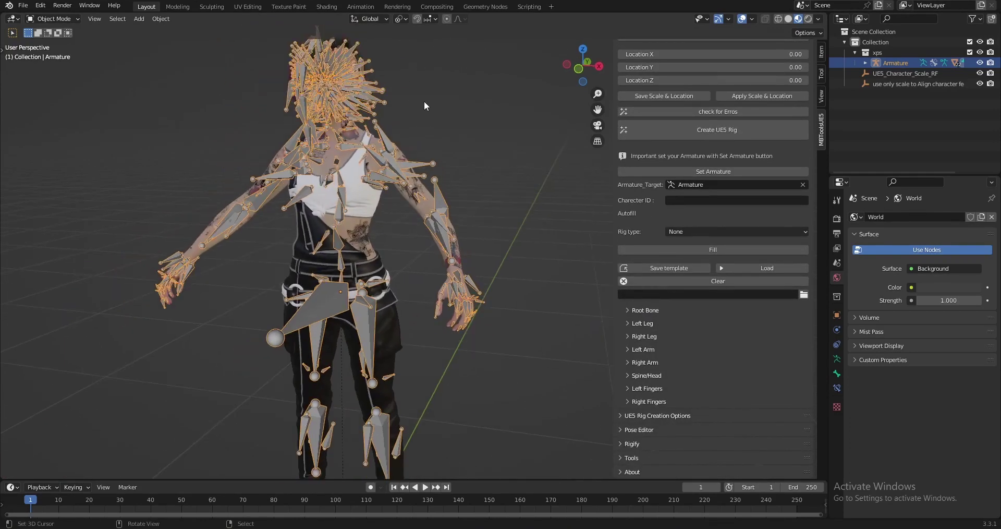
middle_click_drag(386, 139, 410, 191)
middle_click_drag(380, 122, 614, 142)
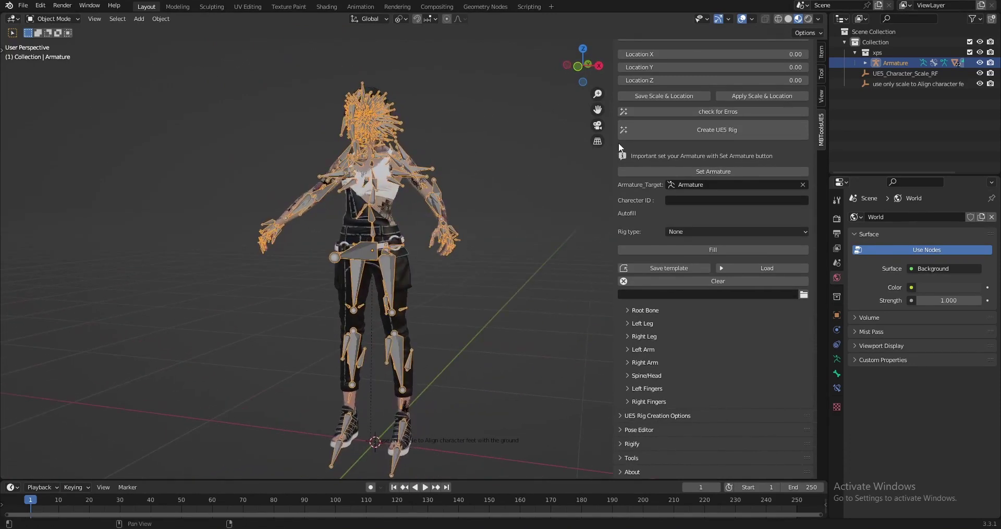
left_click(756, 132)
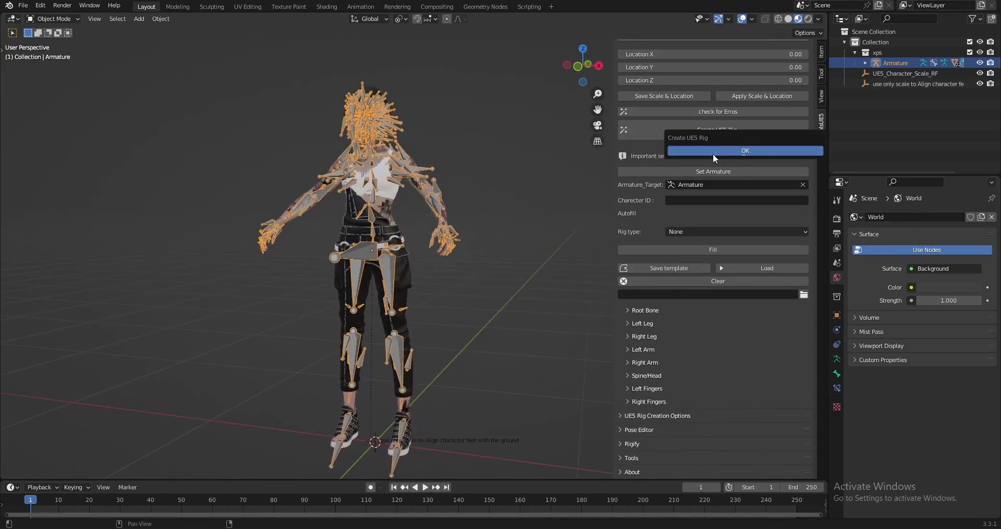
key("Return")
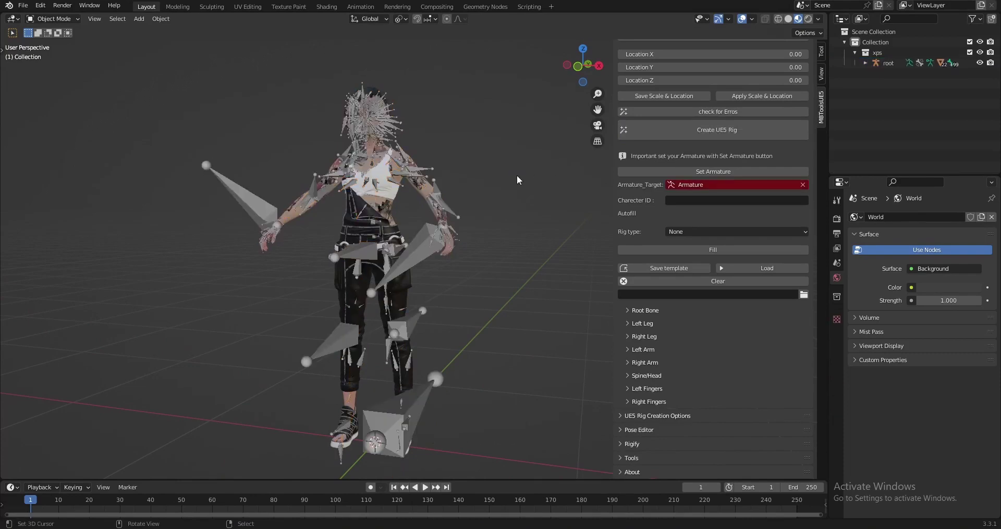
Select the generated UE5 rig together with the character meshes and export them as an FBX file.
middle_click_drag(432, 201, 446, 221)
right_click(473, 252)
scroll(446, 221, "up", 3)
middle_click_drag(428, 156, 356, 237, "shift")
scroll(357, 257, "down", 2)
scroll(348, 189, "down", 2)
left_click_drag(475, 96, 212, 425)
left_click(22, 5)
mouse_move(26, 146)
left_click(136, 239)
left_click(719, 415)
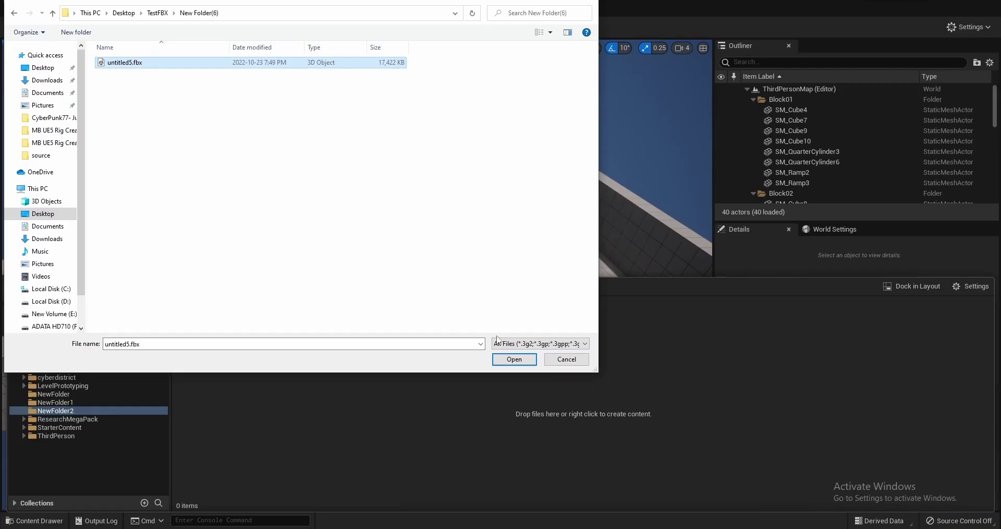
Import untitled5.fbx into NewFolder2 in Unreal Engine as a skeletal mesh using the SK_Mannequin skeleton, and dismiss the message log.
left_click(513, 359)
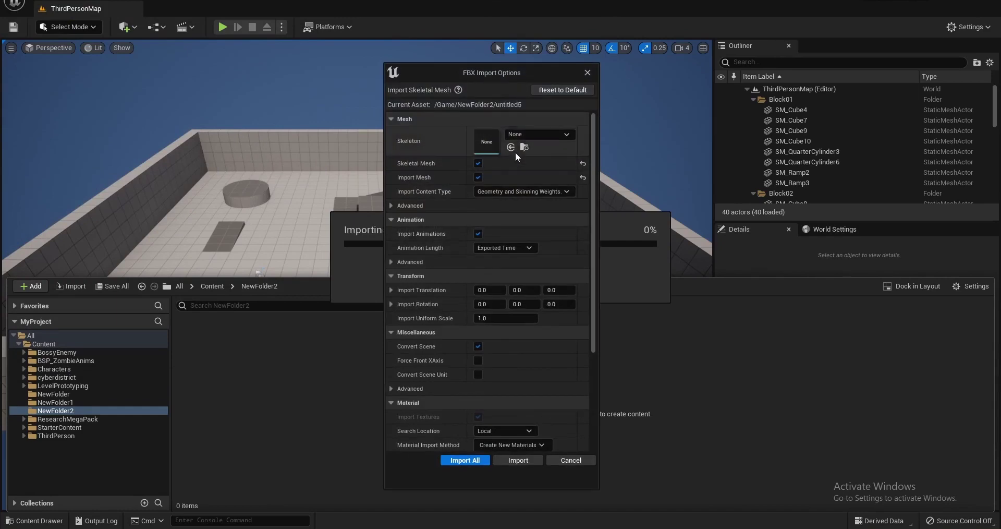
left_click(539, 136)
left_click(557, 230)
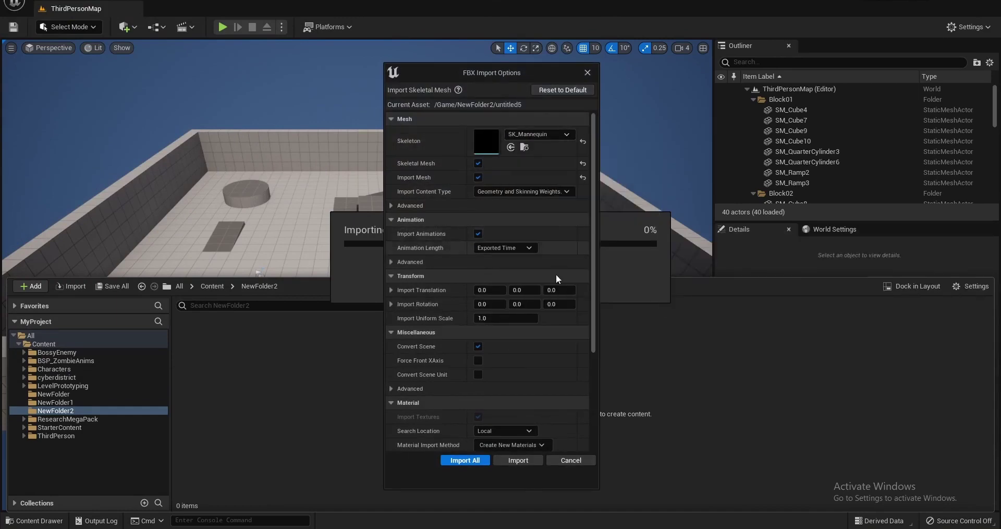
left_click(523, 460)
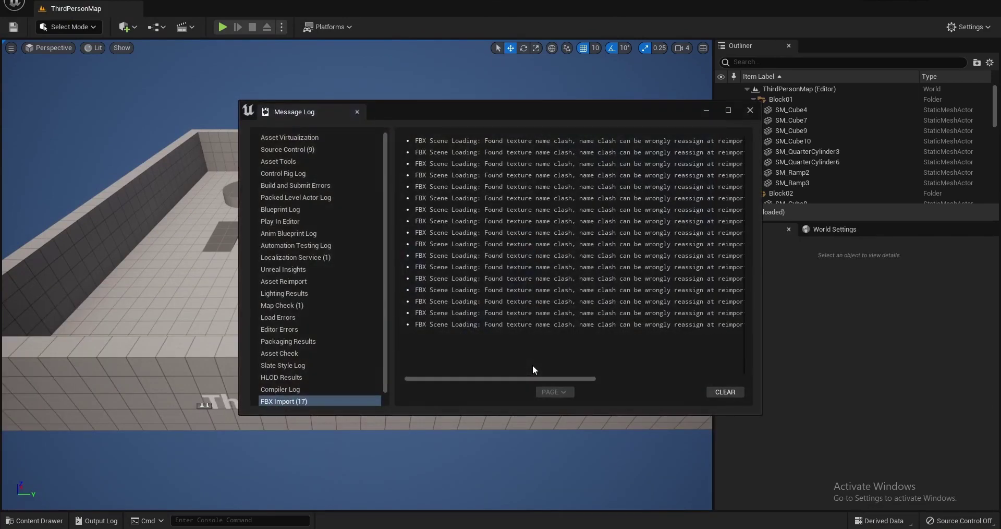
left_click(751, 110)
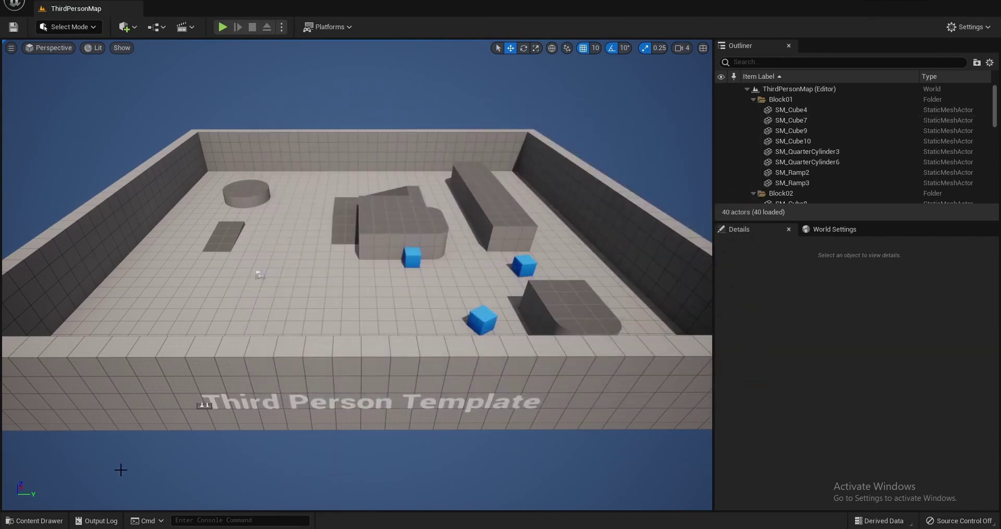
Open the imported untitled5 skeletal mesh and show the translation retargeting options in its skeleton tree.
left_click(34, 521)
scroll(485, 384, "down", 1)
scroll(485, 386, "down", 2)
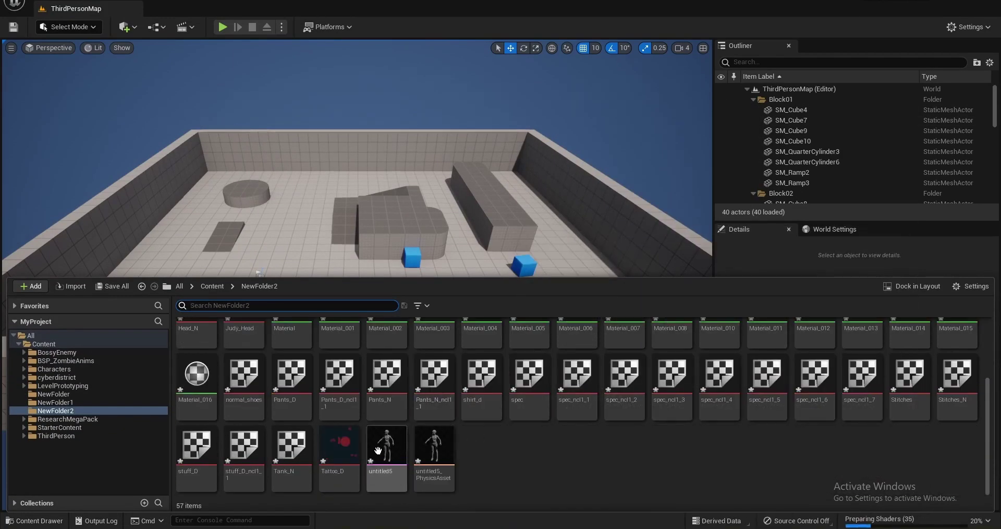
double_click(376, 449)
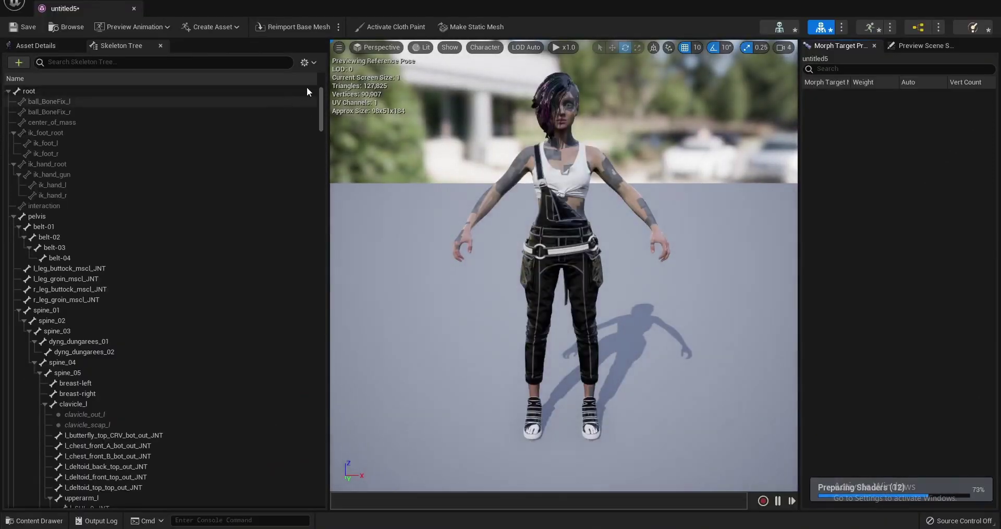
left_click(306, 62)
left_click(358, 216)
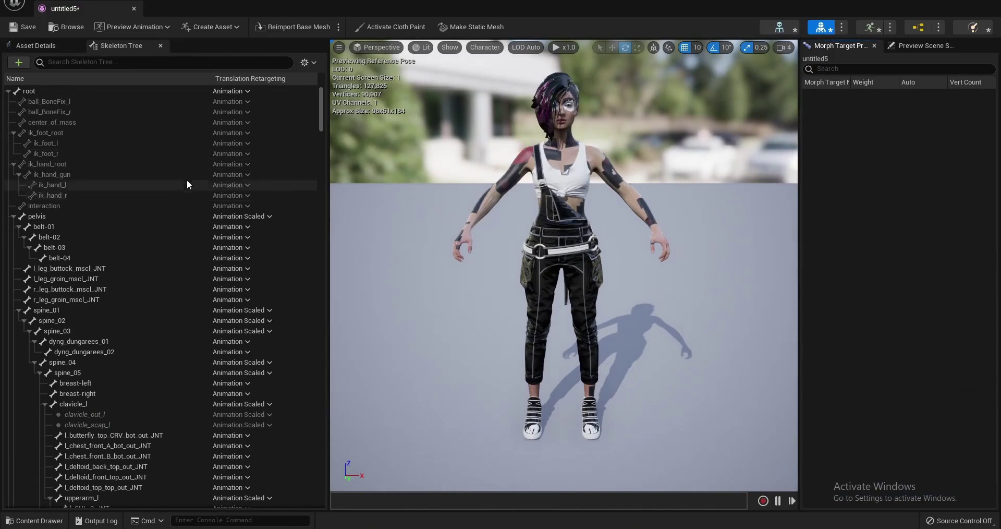
Set translation retargeting to Skeleton recursively from the pelvis down, and set the pelvis bone itself to Animation.
right_click(159, 216)
left_click(277, 315)
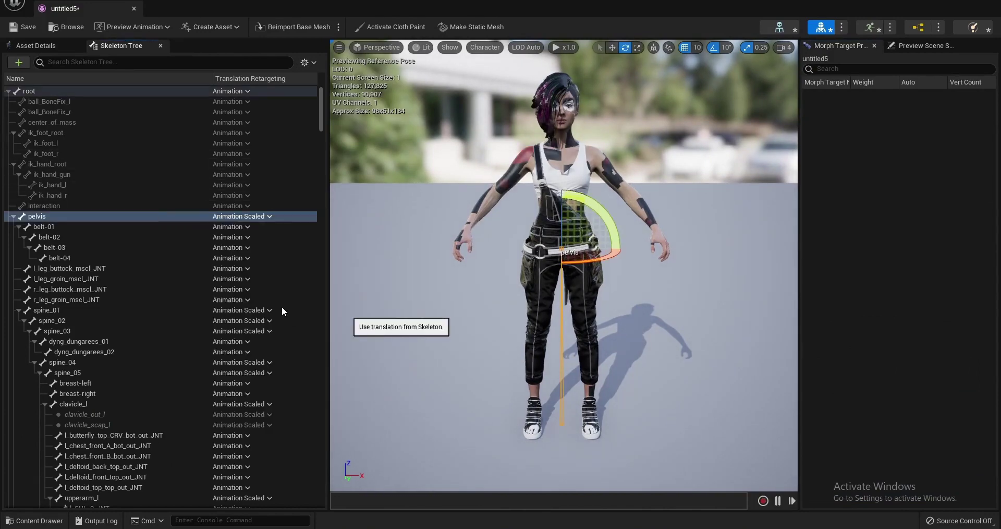
left_click(229, 216)
left_click(229, 243)
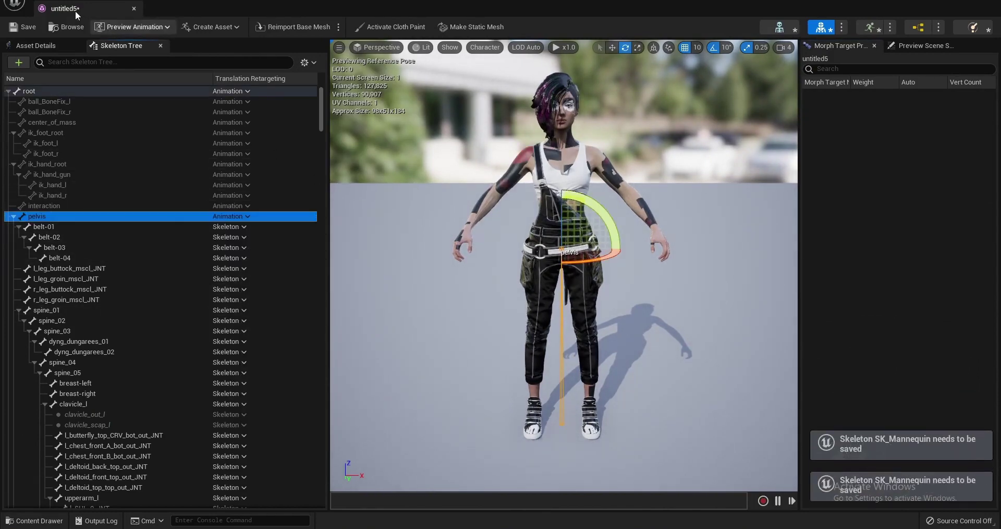
Dock the untitled5 mesh editor beside the level editor and return to ThirdPersonMap.
left_click(134, 9)
left_click_drag(271, 29, 200, 14)
left_click(172, 9)
left_click(105, 13)
Open the BP_ThirdPersonCharacter blueprint from the content's ThirdPerson folder.
left_click(34, 520)
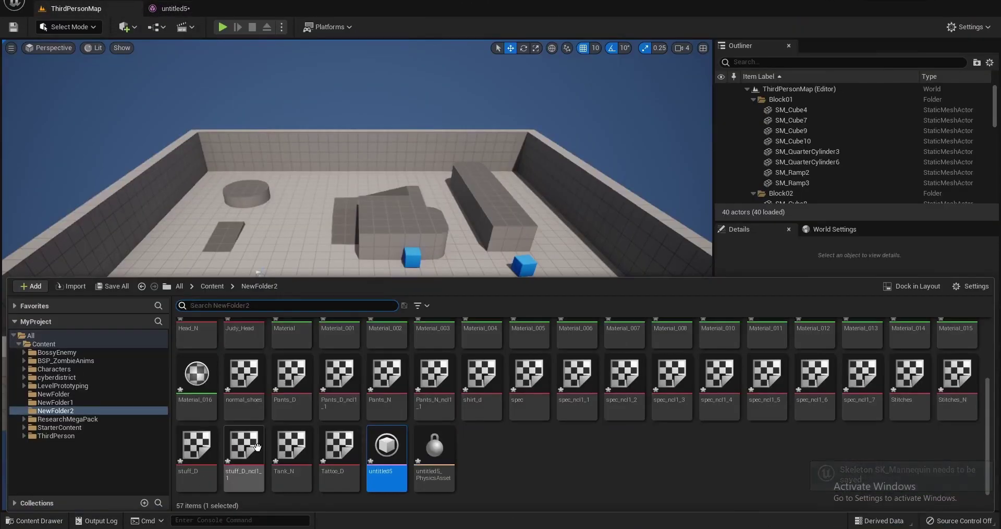
left_click(212, 286)
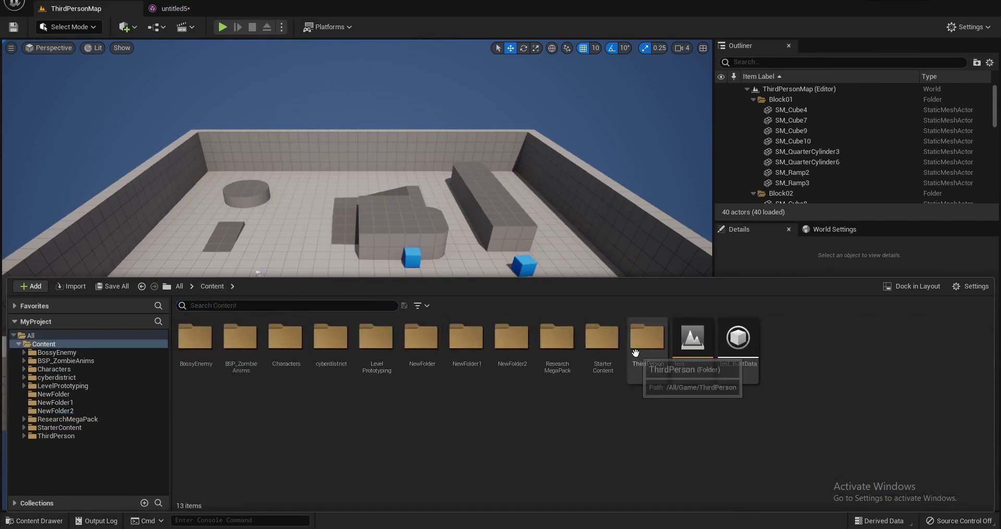
double_click(646, 342)
double_click(196, 341)
left_click(193, 342)
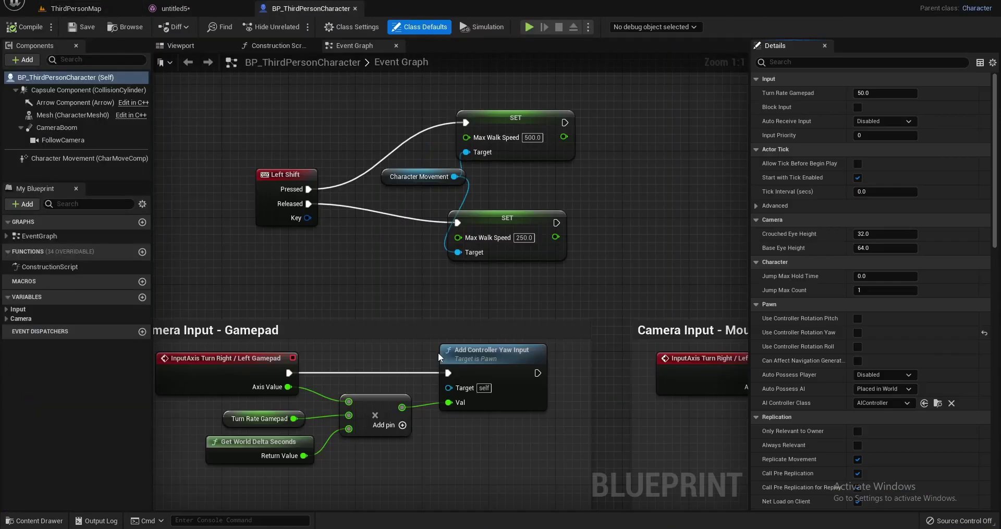
Set the skeletal mesh of the character blueprint's Mesh component to untitled5.
left_click(216, 48)
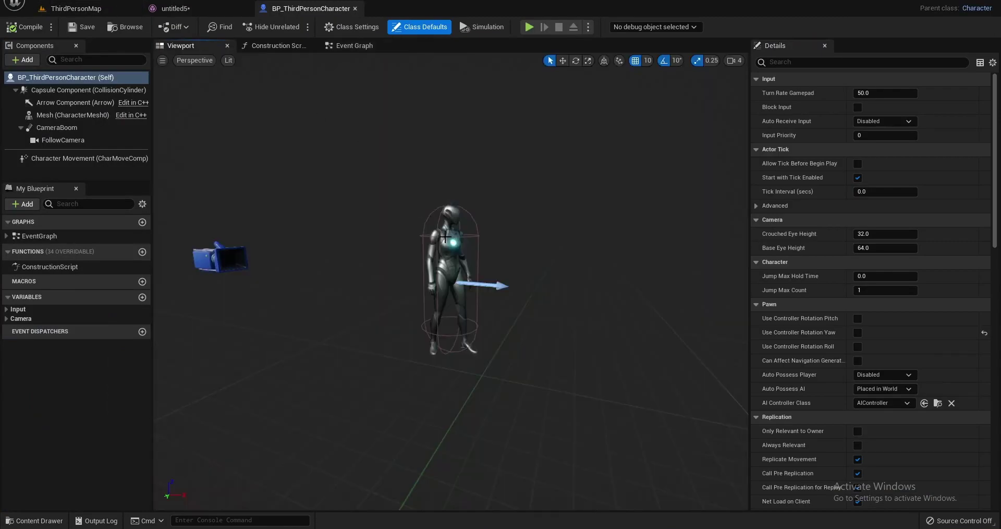
left_click(445, 236)
left_click(922, 289)
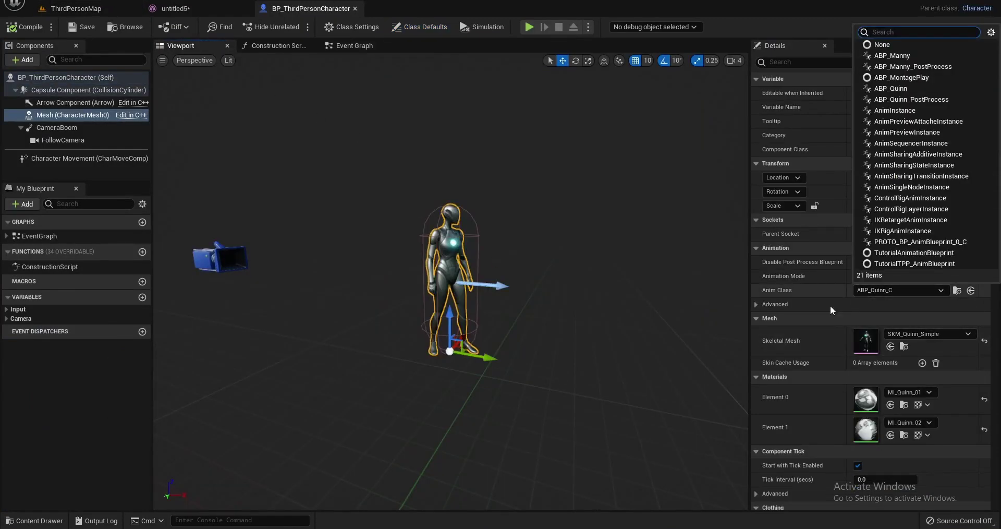
left_click(937, 337)
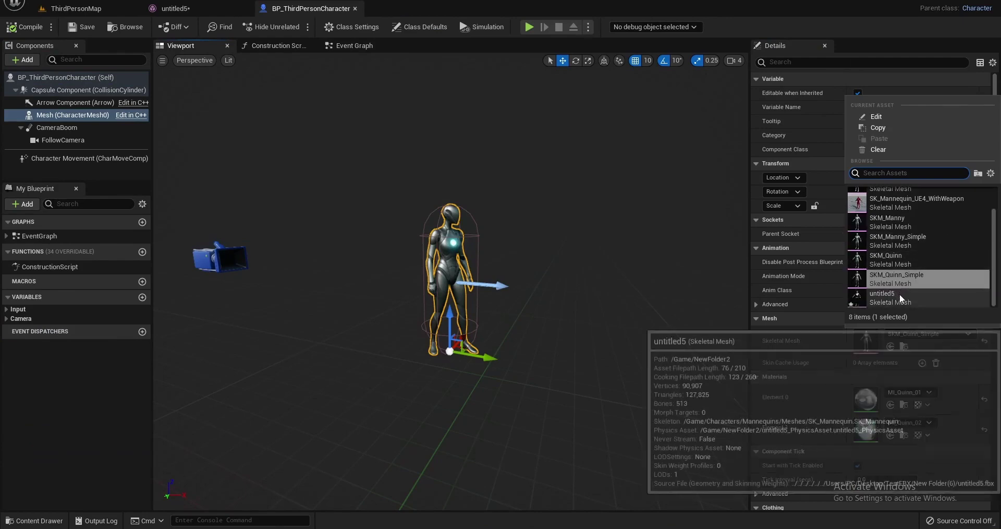
left_click(901, 298)
Play ThirdPersonMap, walk the character around to test its animations, and stop the play session.
left_click(76, 8)
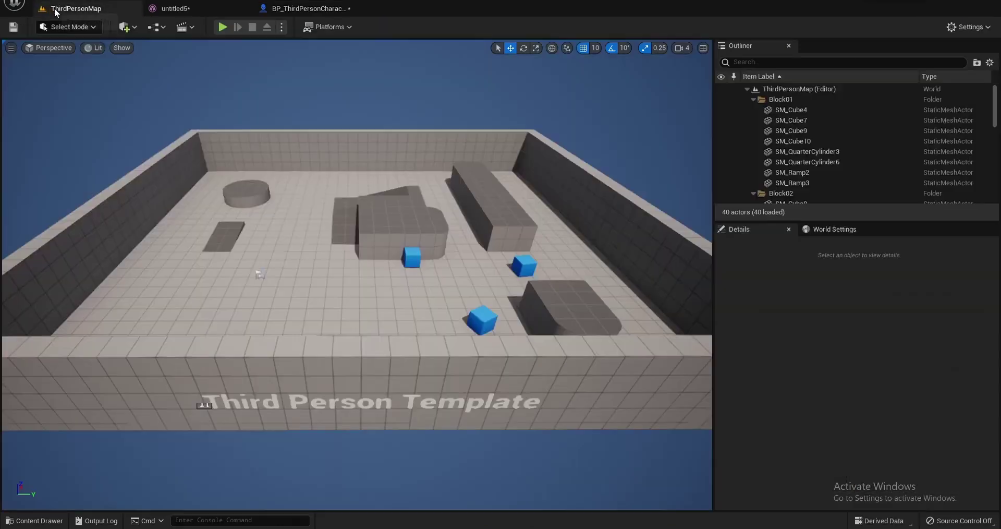
left_click(219, 27)
key("s")
key("w")
key("a")
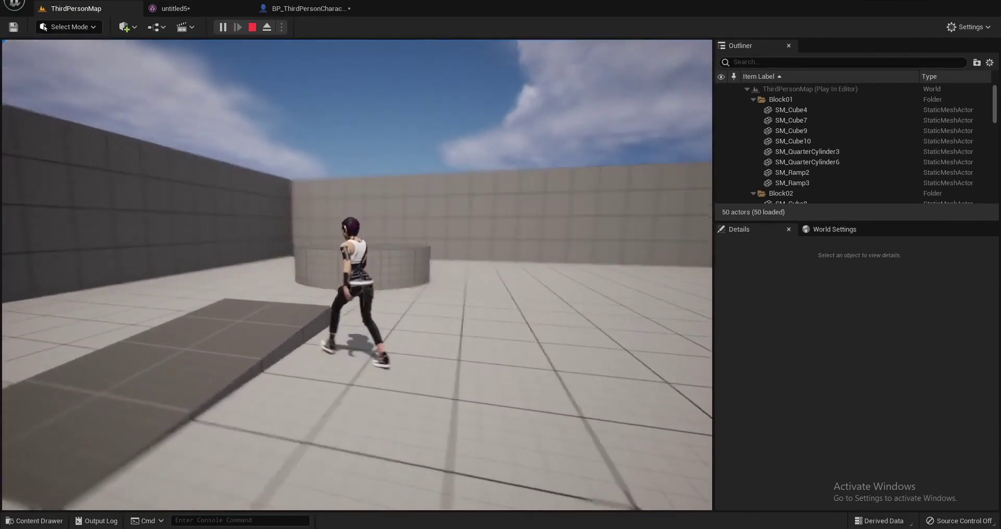
key("s")
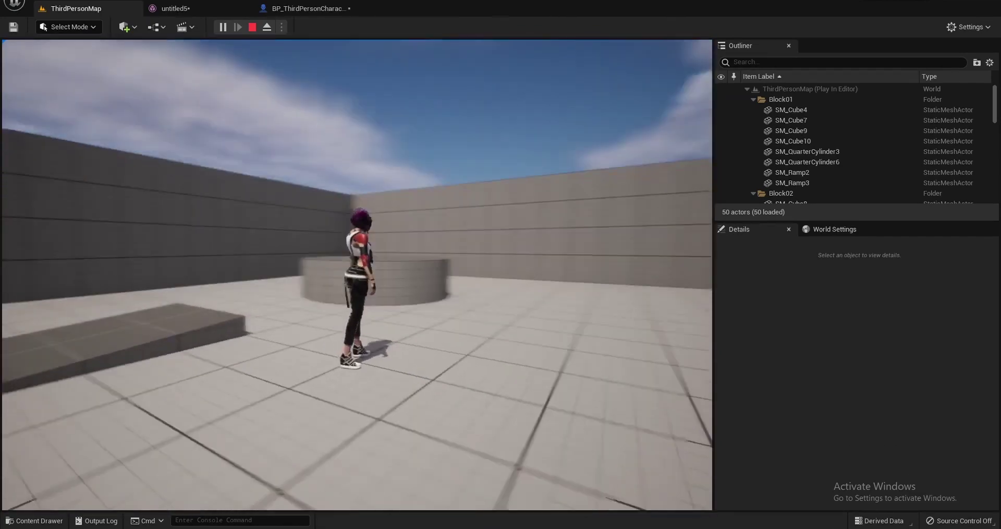
key("Escape")
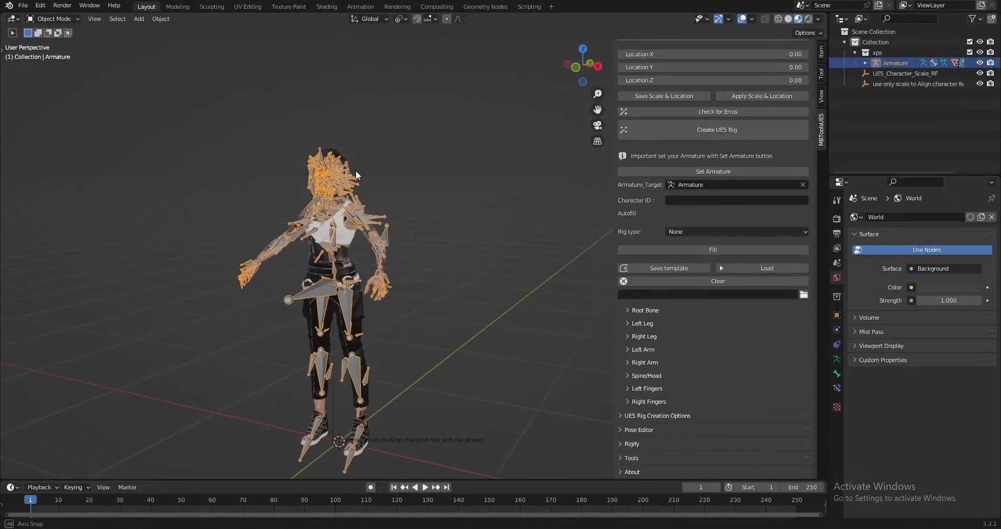
Switch back to Blender and show the UE5 Rig Creation Options for the original armature.
middle_click_drag(356, 170, 384, 227)
scroll(362, 168, "up", 5)
scroll(384, 227, "up", 3)
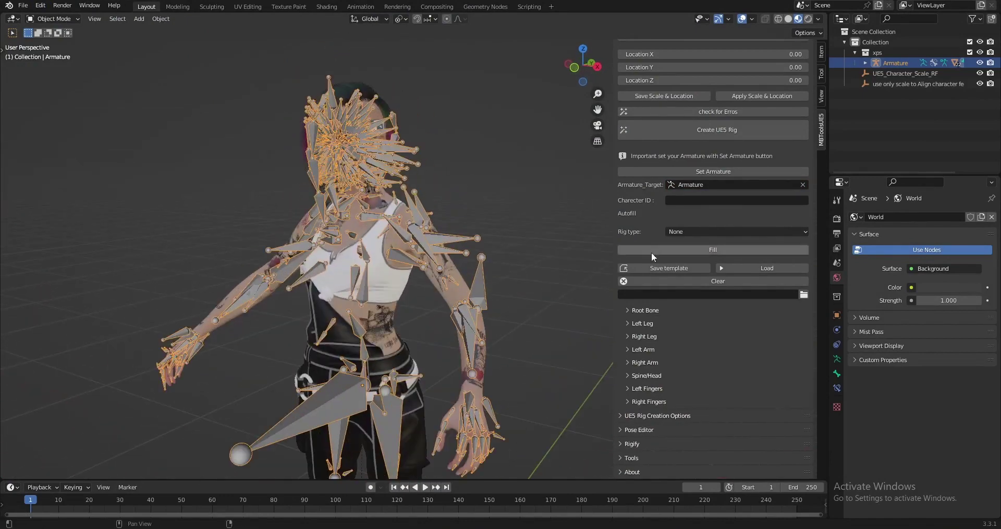
left_click(648, 415)
scroll(657, 412, "down", 4)
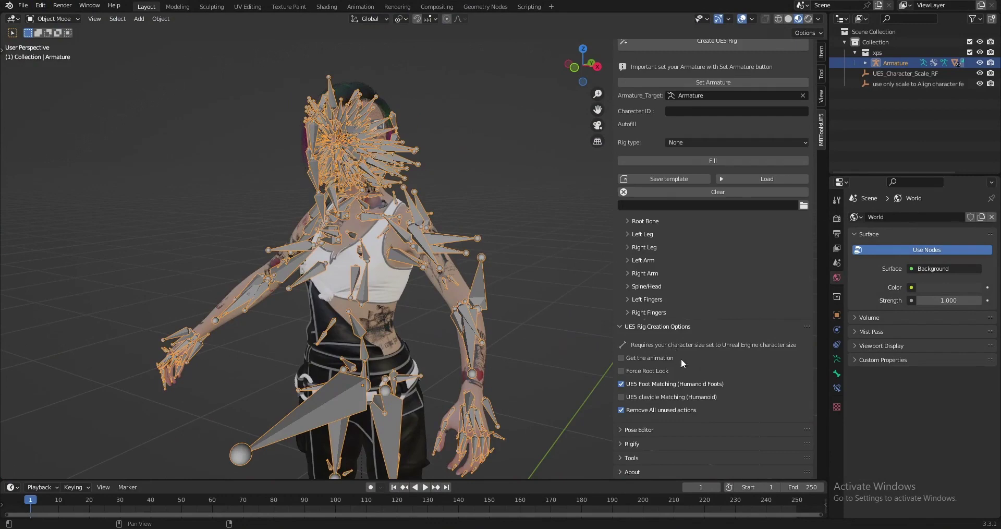
Open the Pose Editor's Advanced Pose Matching Options and enable Auto Matching.
left_click(652, 429)
scroll(705, 409, "down", 5)
left_click(658, 408)
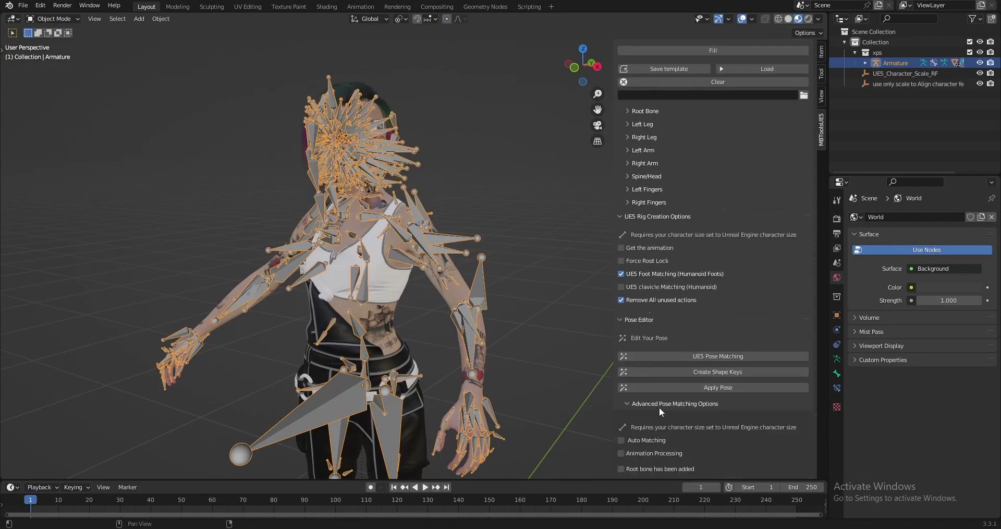
scroll(642, 412, "down", 3)
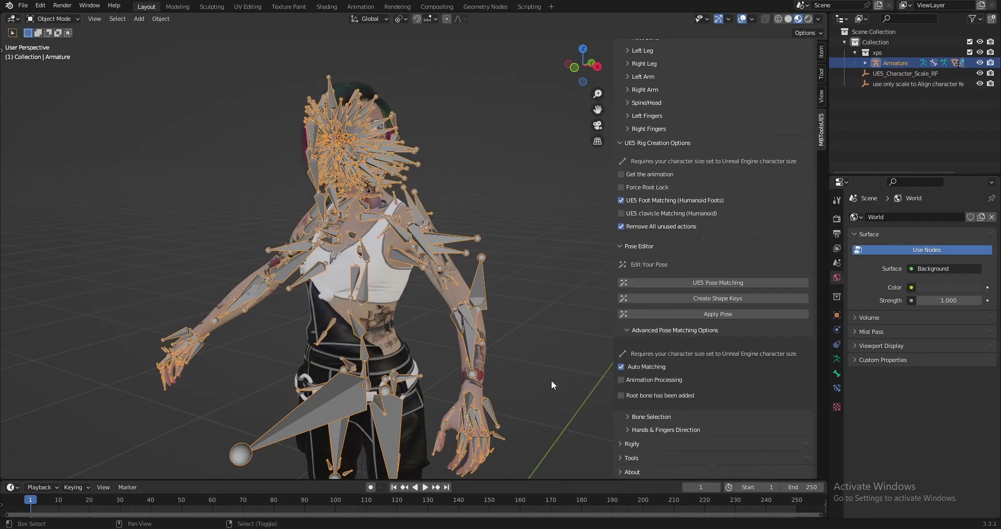
middle_click_drag(554, 380, 533, 364, "shift")
middle_click_drag(500, 333, 467, 356)
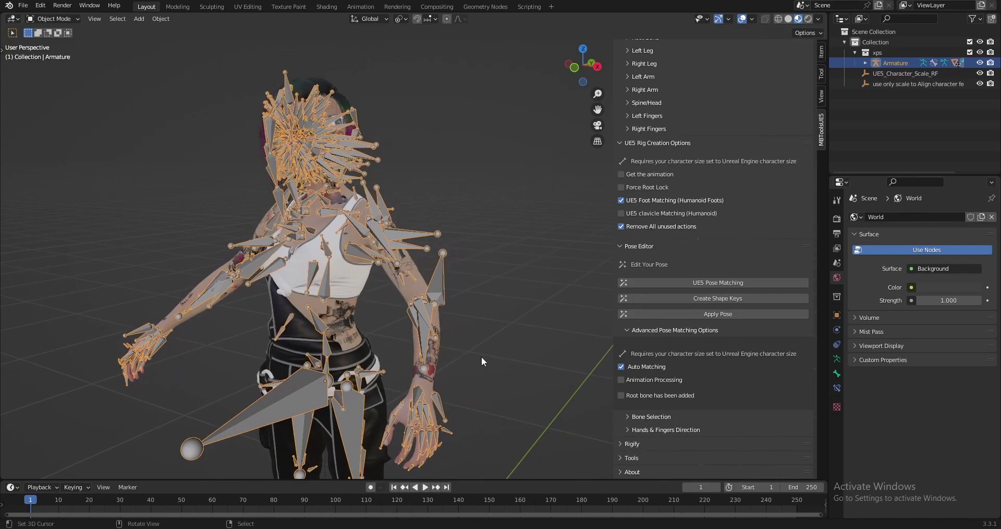
Set the Bone Selection for pose matching to clavicle Only and apply it.
left_click(678, 417)
scroll(657, 414, "down", 5)
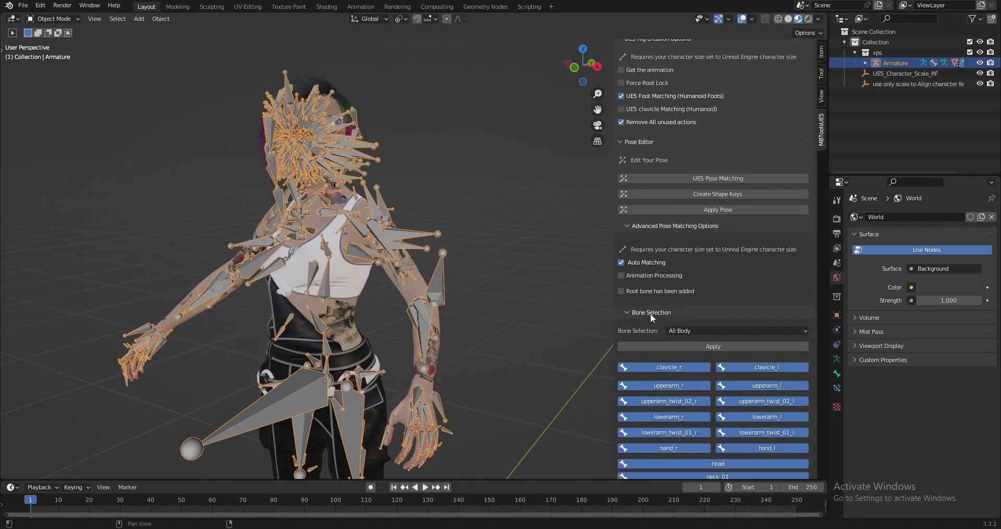
scroll(679, 325, "down", 6)
left_click(705, 205)
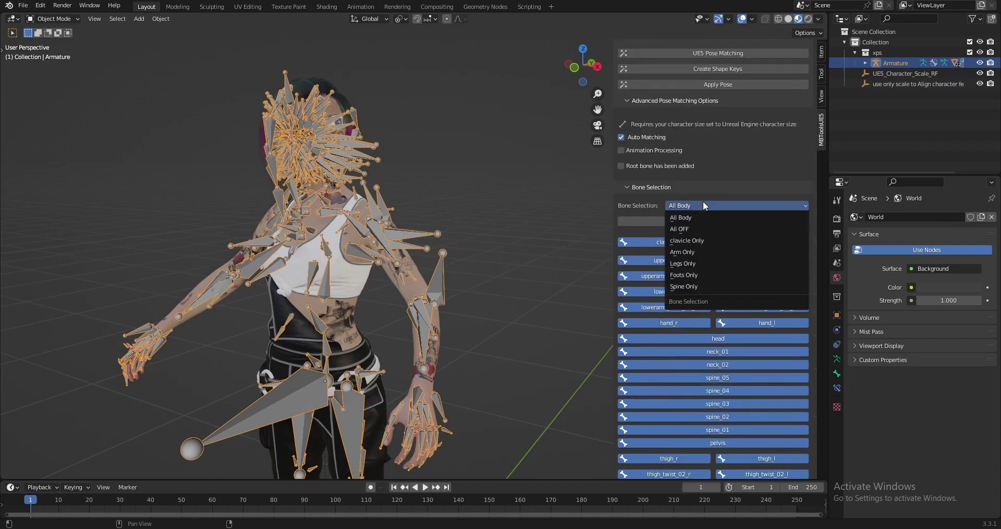
left_click(694, 240)
left_click(713, 221)
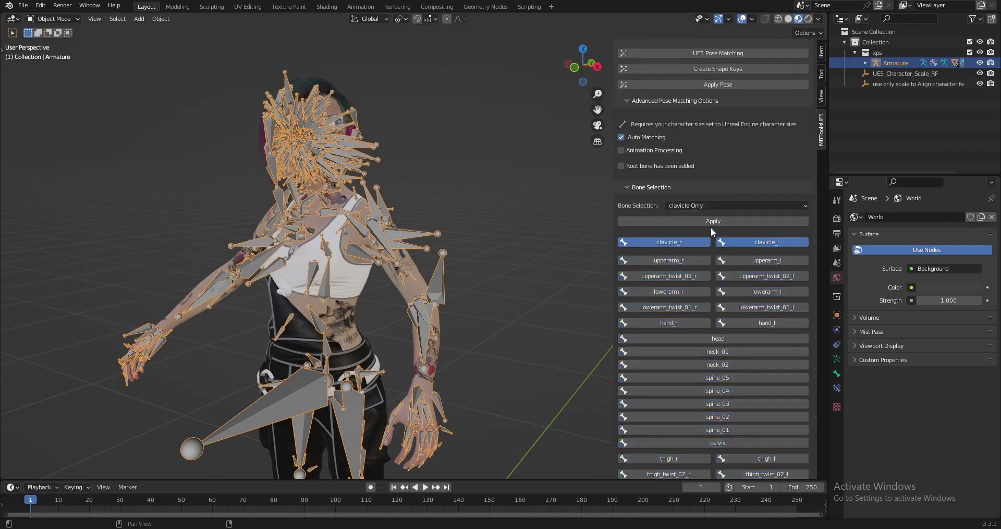
Add the head, neck_01 and neck_02 bones to the pose matching selection.
middle_click_drag(522, 285, 464, 198)
scroll(464, 144, "up", 2)
middle_click_drag(426, 163, 454, 167)
scroll(724, 338, "down", 1)
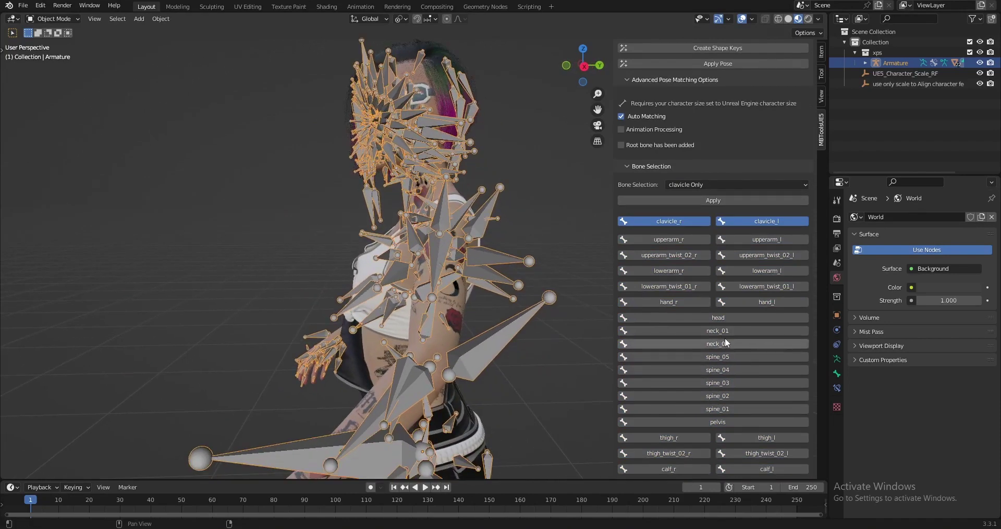
left_click(727, 317)
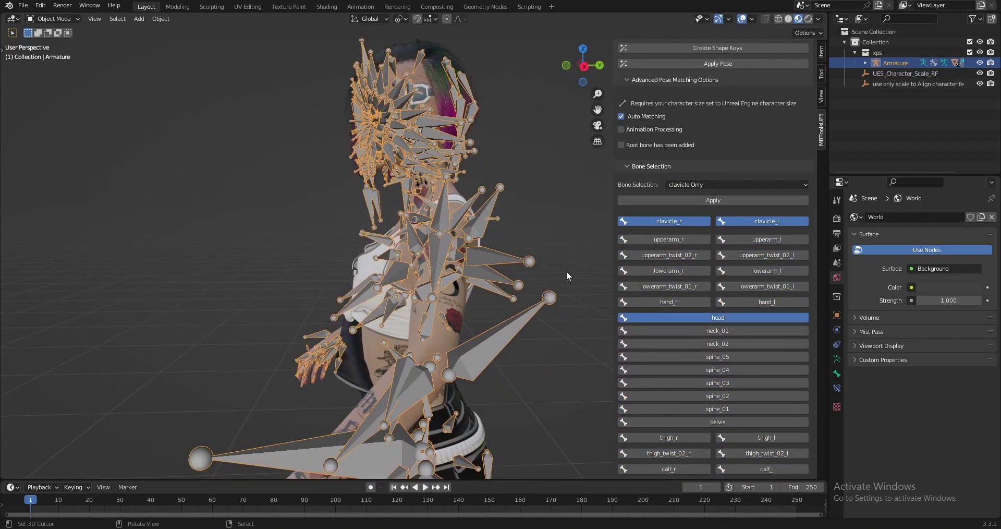
left_click(726, 330)
left_click(739, 344)
Collapse the Bone Selection options and run UE5 Pose Matching on the armature.
middle_click_drag(524, 279, 363, 182)
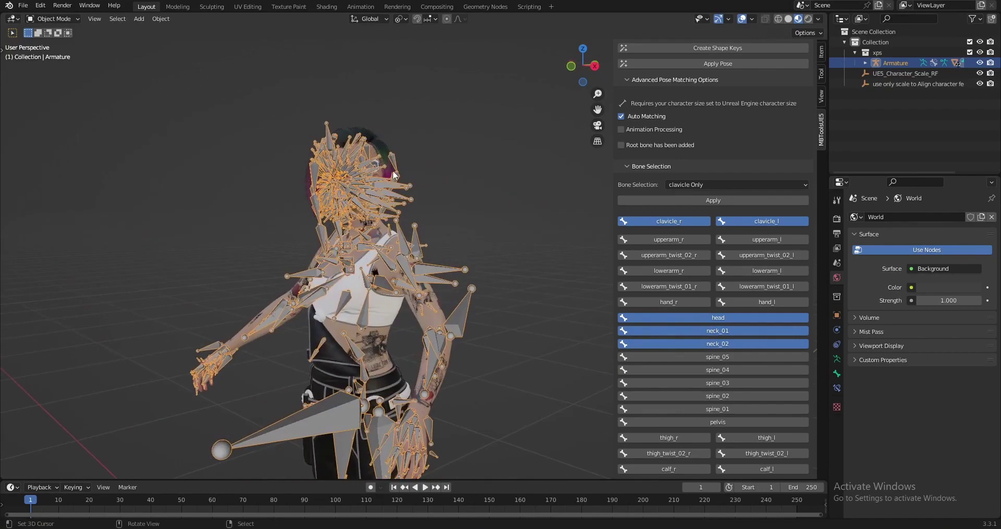
middle_click_drag(321, 252, 305, 248)
middle_click_drag(389, 249, 351, 303)
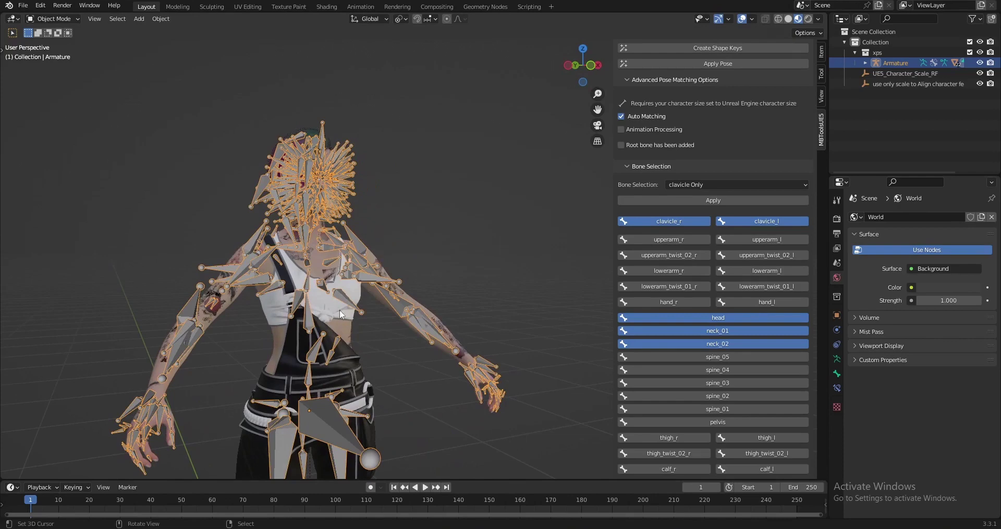
middle_click_drag(325, 259, 588, 263)
middle_click_drag(778, 223, 669, 262)
left_click(630, 167)
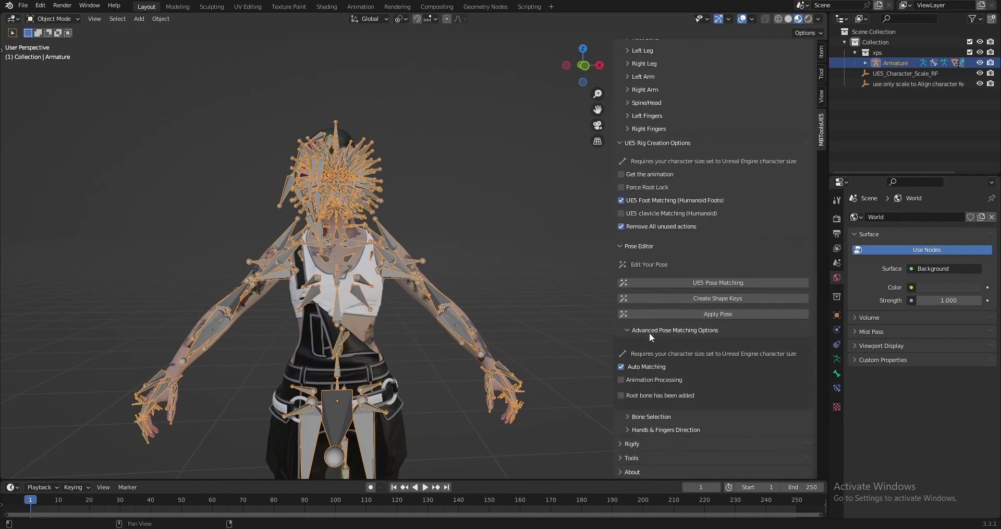
left_click(677, 282)
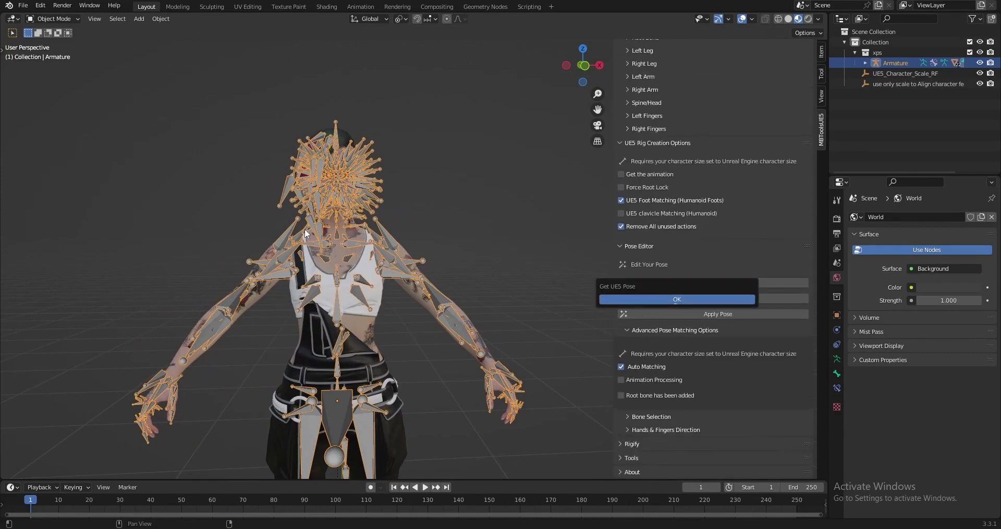
key("Return")
middle_click_drag(394, 233, 337, 201)
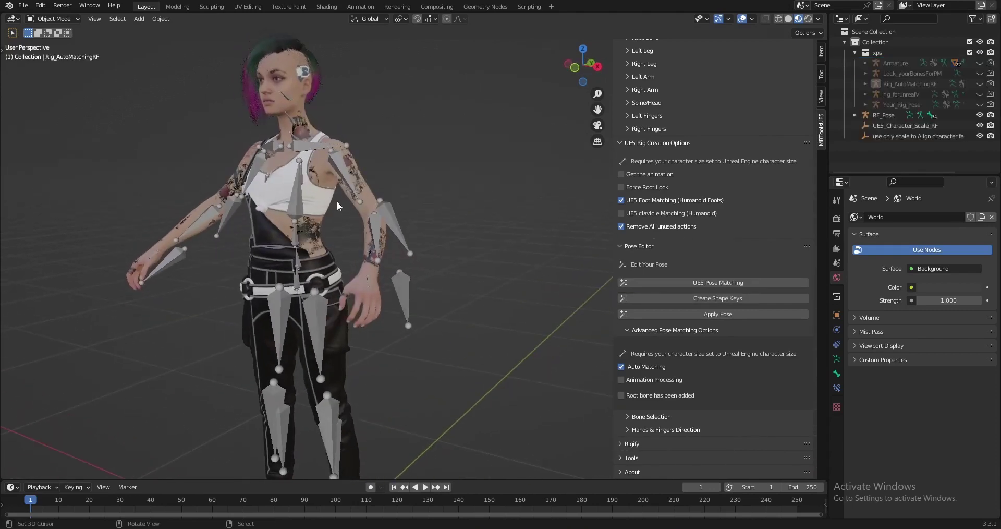
Apply the matched pose to the character's armature.
left_click(714, 314)
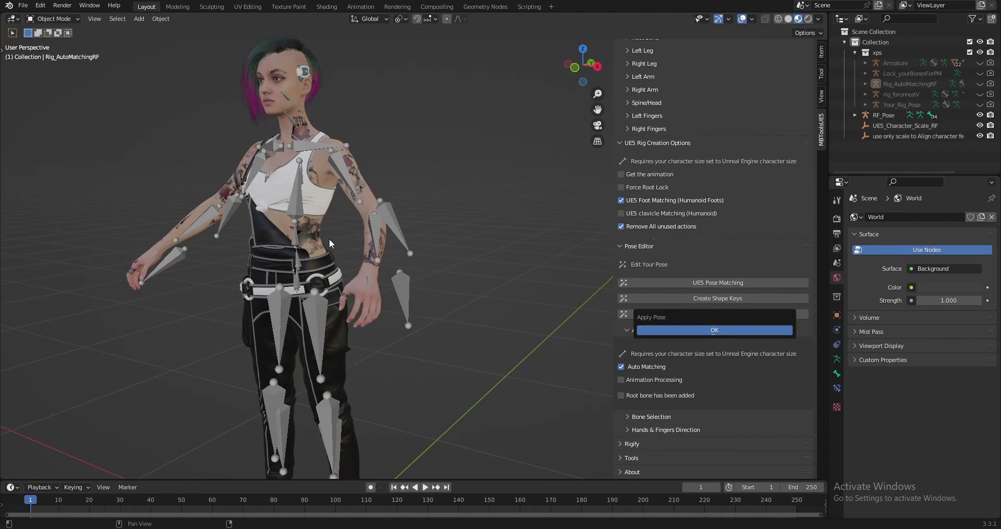
middle_click_drag(310, 220, 376, 181)
scroll(355, 215, "down", 3)
Create the UE5 rig from the posed armature and check it on the character.
scroll(737, 270, "up", 12)
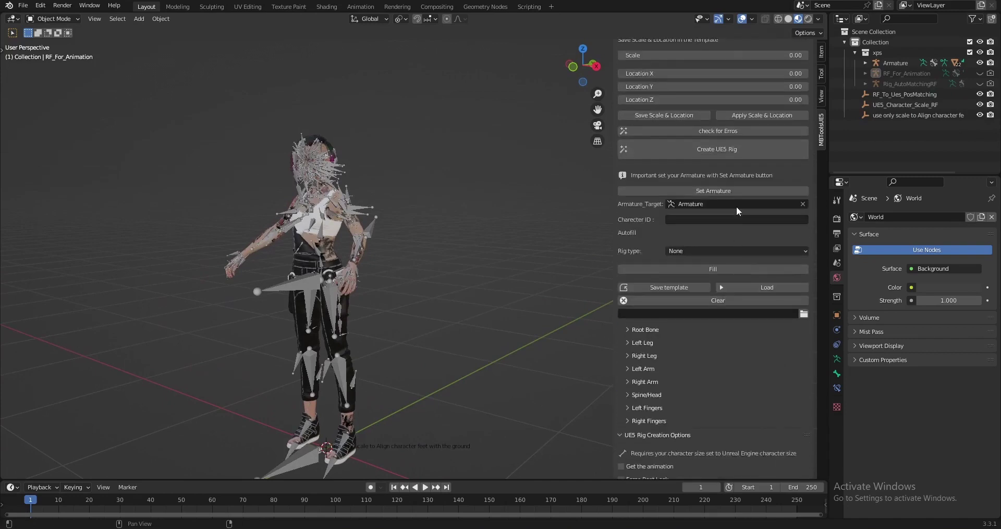
left_click(717, 202)
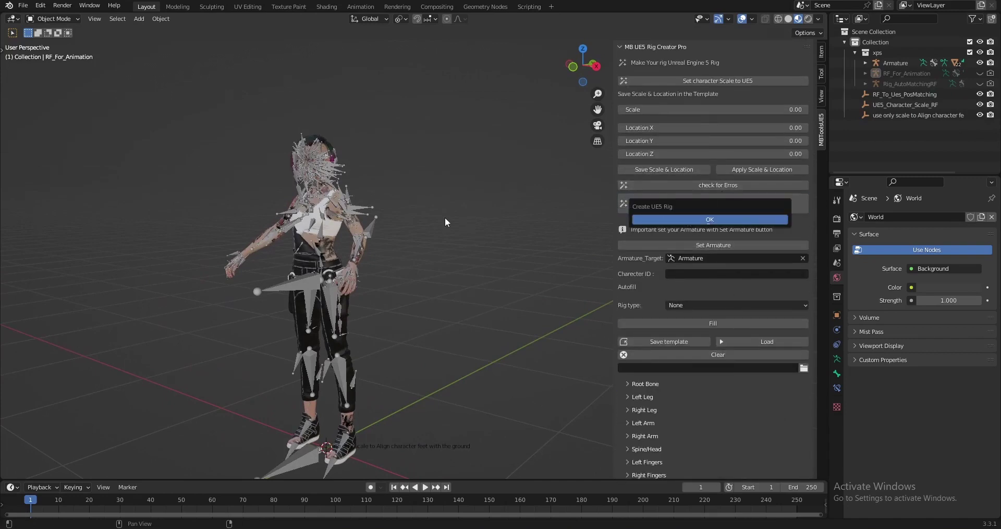
mouse_move(251, 219)
middle_mouse_down()
mouse_move(270, 228)
mouse_move(246, 213)
middle_mouse_up()
left_click(259, 270)
middle_click_drag(321, 279, 325, 237)
scroll(340, 281, "down", 2)
Select the whole character with its rig and export only the selected objects as FBX, overwriting untitled5.fbx.
left_click_drag(520, 67, 127, 412)
left_click(23, 5)
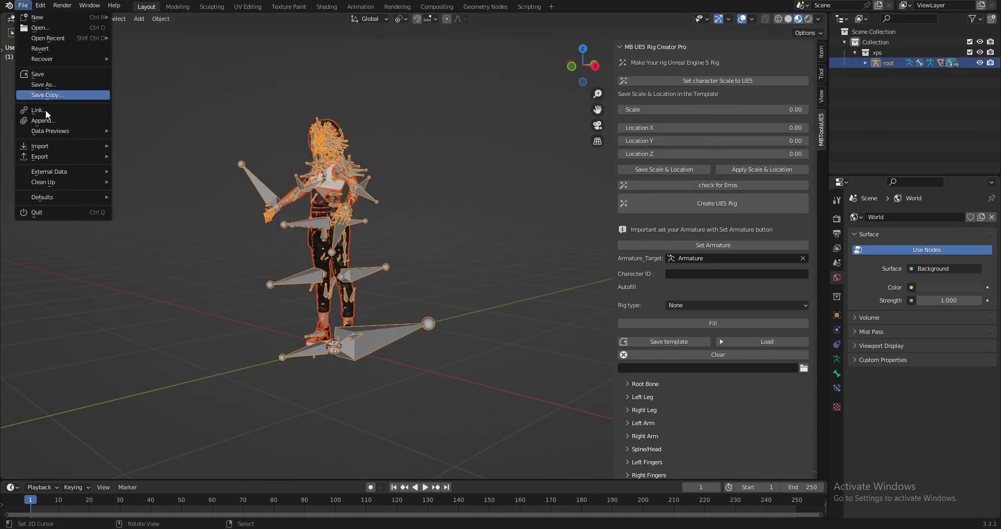
mouse_move(59, 158)
left_click(173, 250)
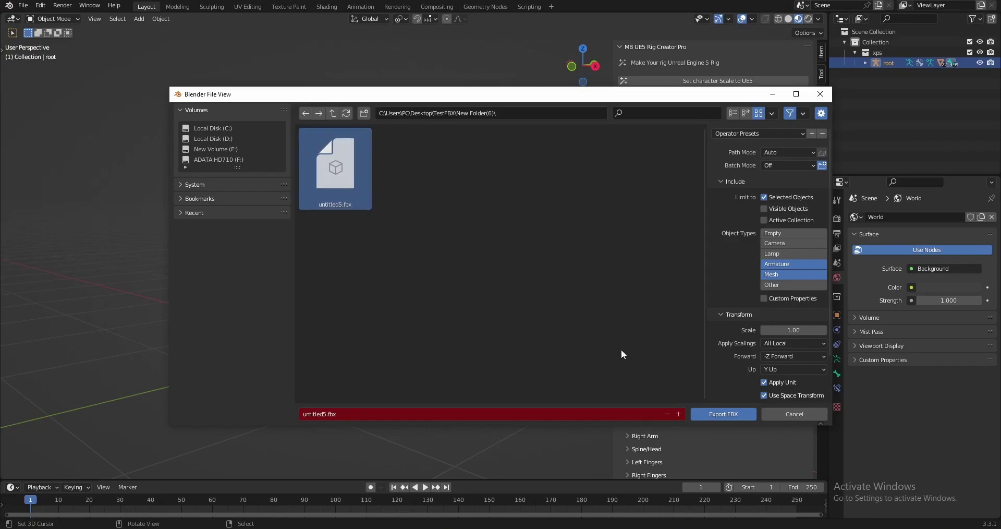
left_click(718, 414)
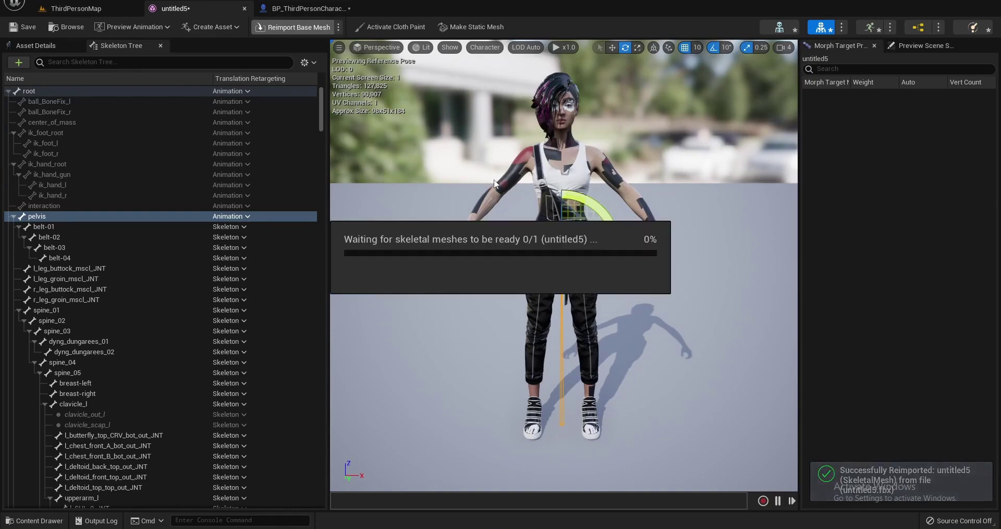
Play ThirdPersonMap in Unreal Engine and move the character forward to test the reimported mesh's animations.
left_click(78, 8)
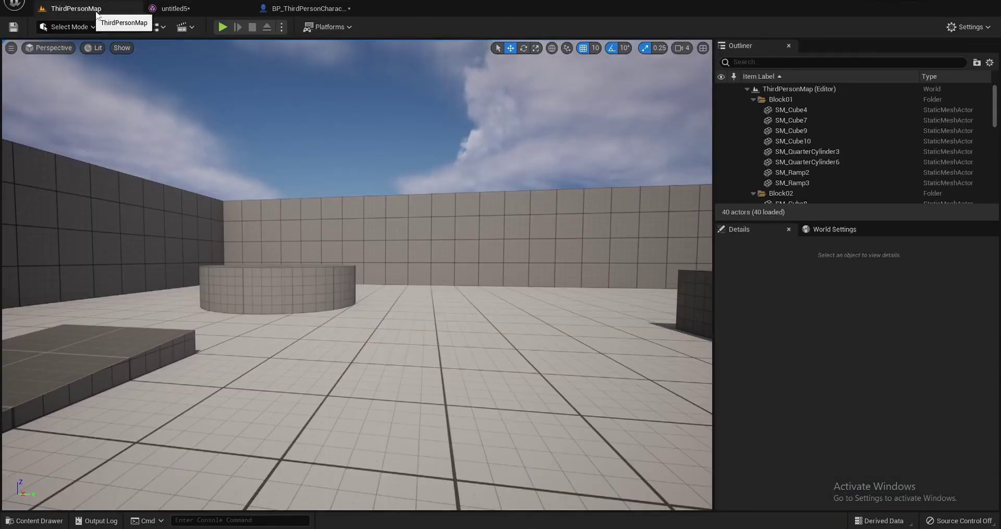
left_click(222, 26)
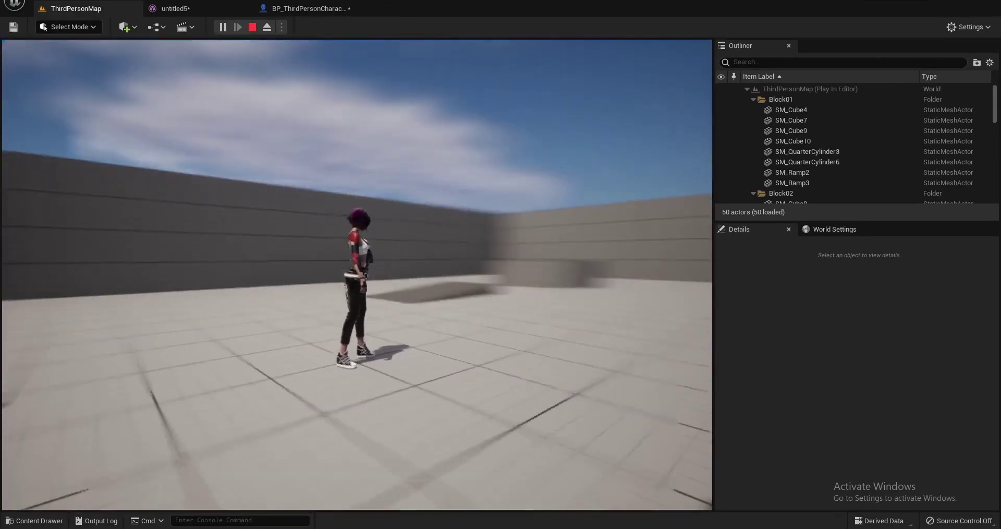
key("w")
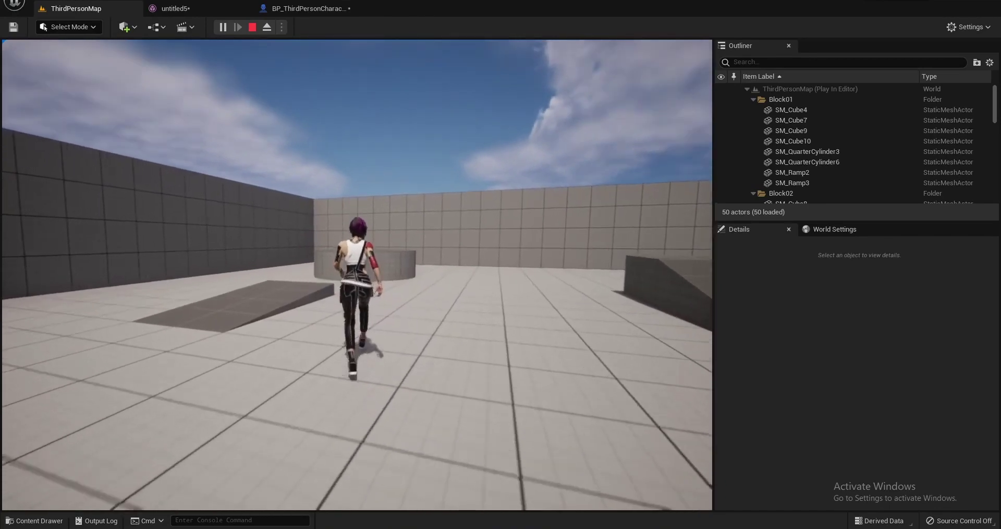